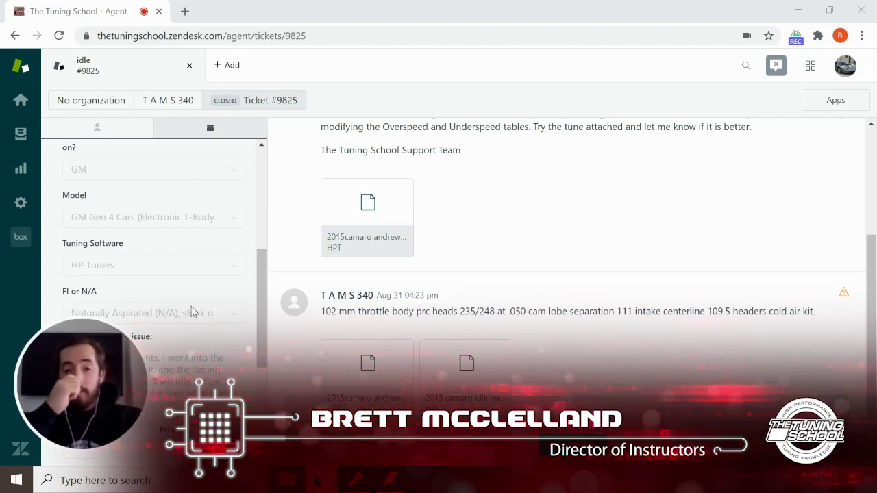
Read the ticket's issue description about idle hunting despite timing and airflow changes
{"action": "scroll", "coordinate": [192, 313], "scroll_direction": "down", "scroll_amount": 2}
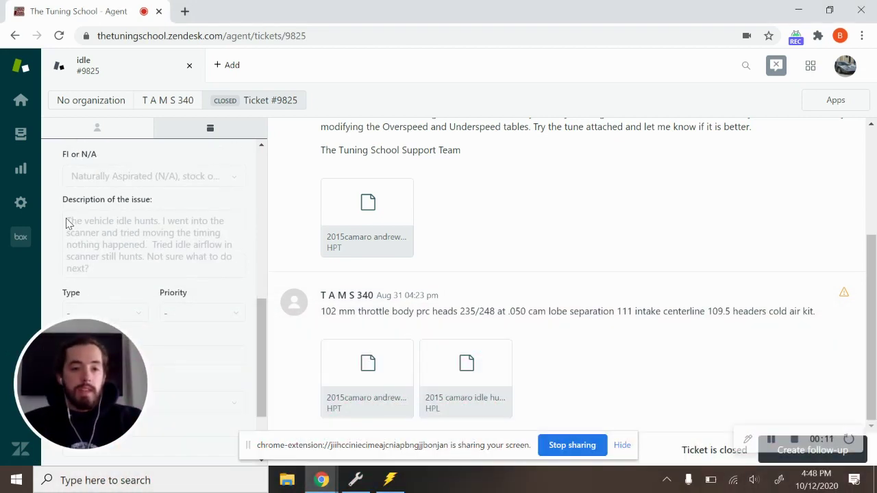
{"action": "left_click_drag", "start_coordinate": [67, 222], "coordinate": [235, 259]}
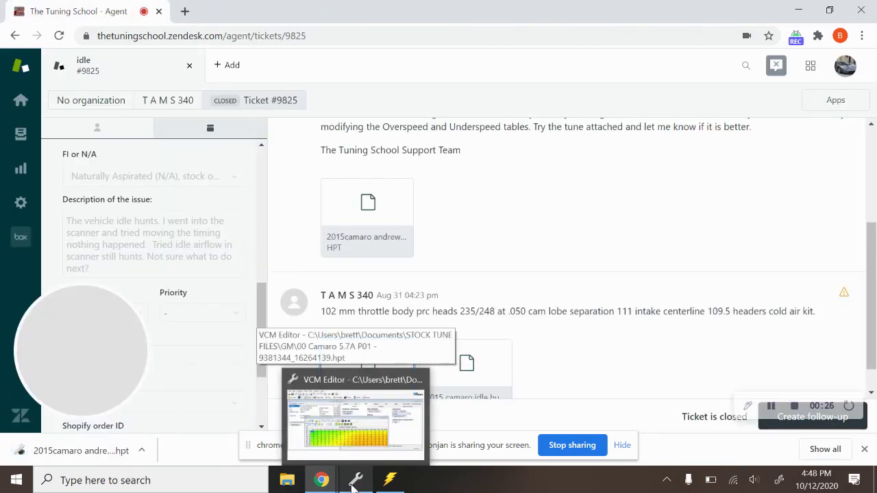
Open the 2015camaro tune from the Downloads folder in VCM Editor
{"action": "left_click", "coordinate": [353, 485]}
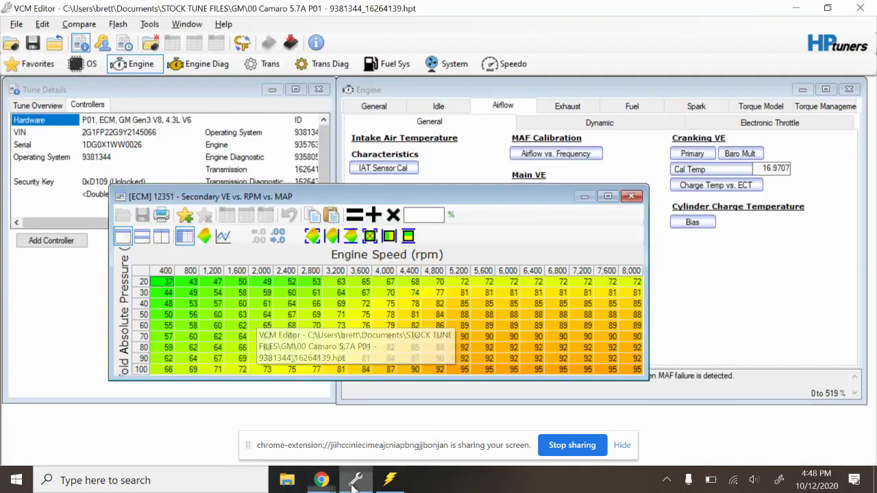
{"action": "left_click", "coordinate": [10, 43]}
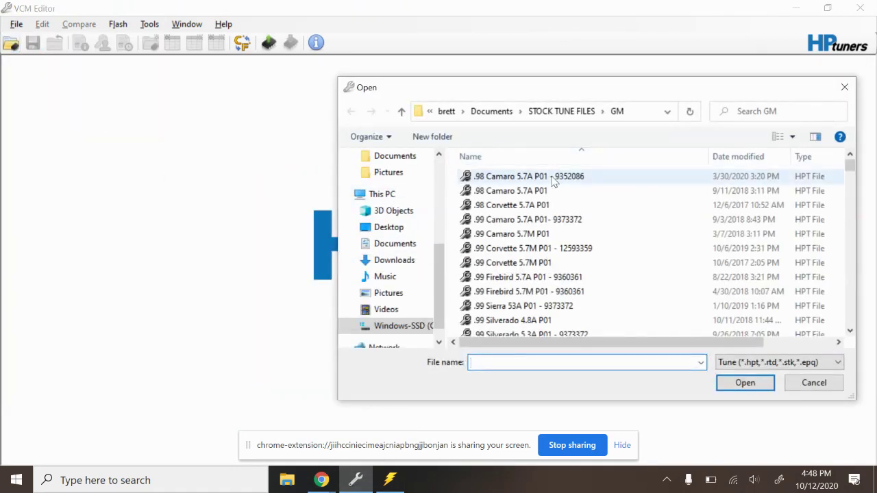
{"action": "scroll", "coordinate": [395, 176], "scroll_direction": "up", "scroll_amount": 4}
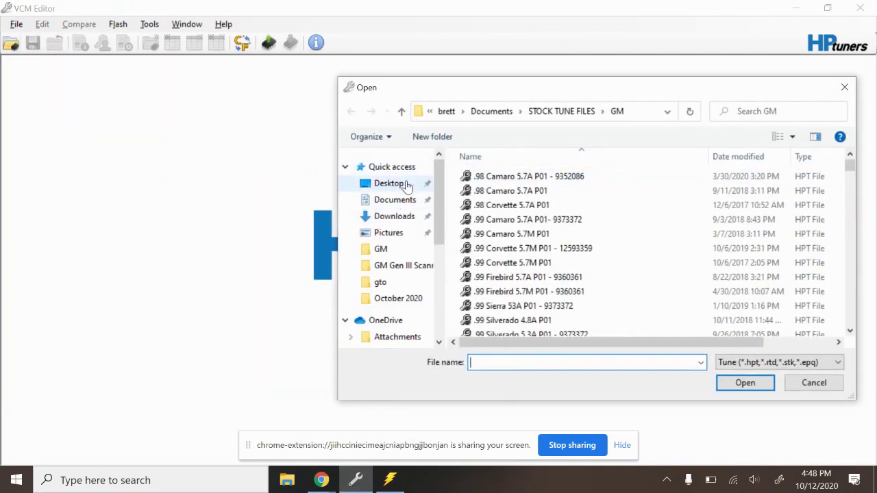
{"action": "left_click", "coordinate": [402, 218]}
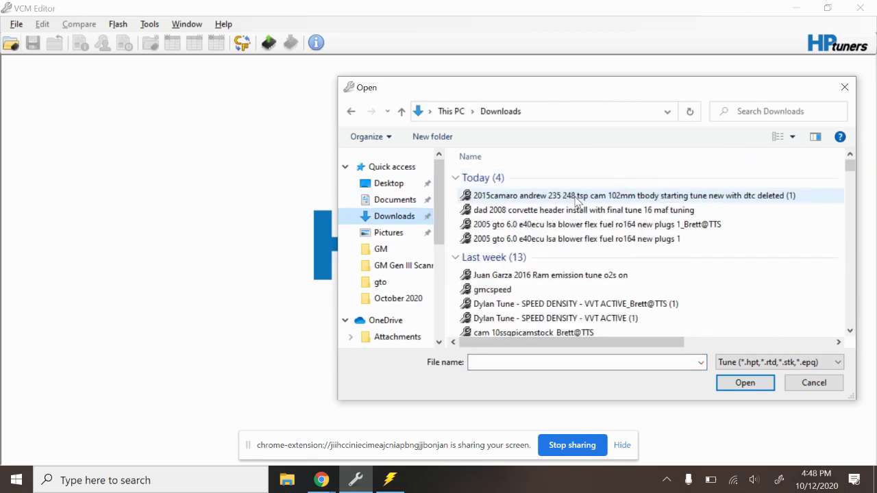
{"action": "double_click", "coordinate": [571, 197]}
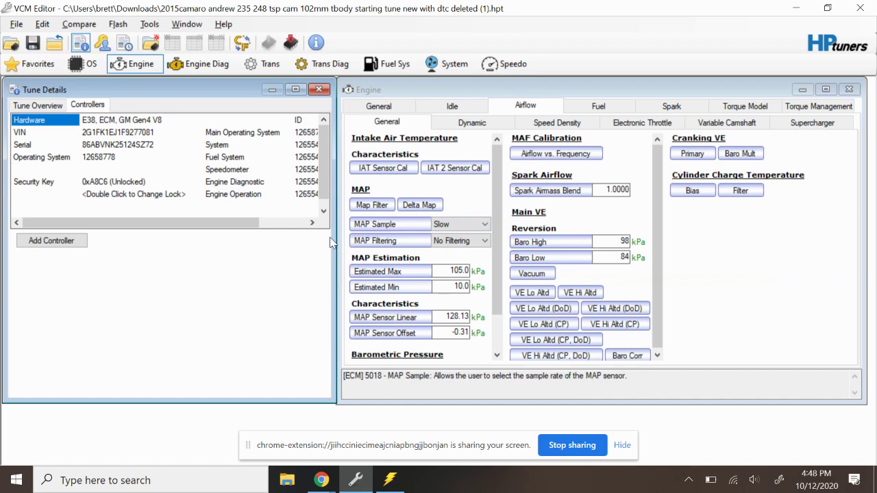
Check the Tune Overview and note operating system 12658778 under Controllers
{"action": "left_click", "coordinate": [31, 107]}
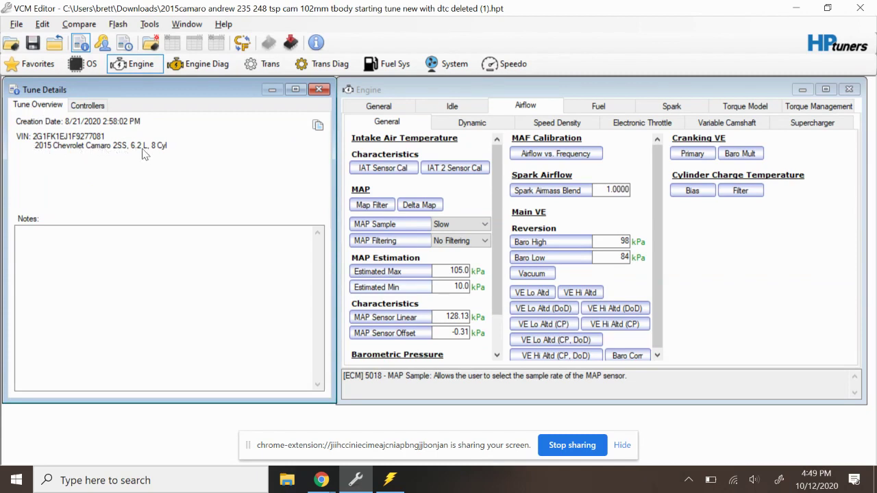
{"action": "left_click", "coordinate": [96, 107]}
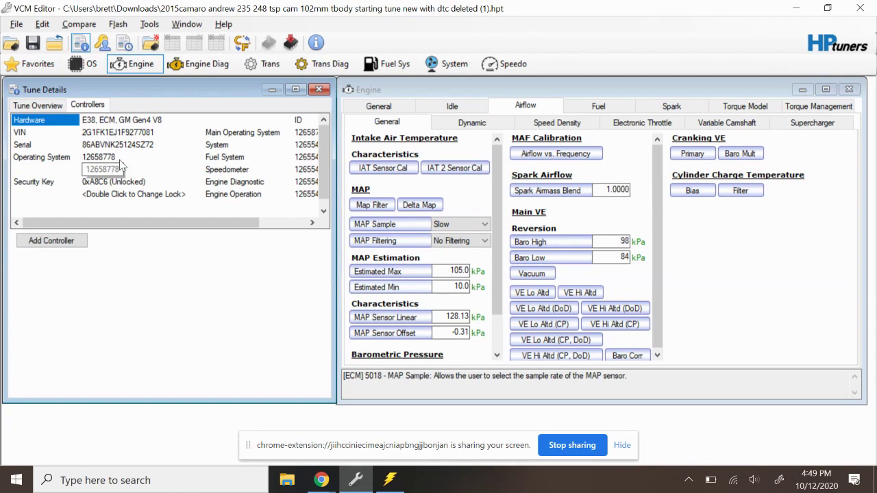
{"action": "left_click", "coordinate": [90, 160]}
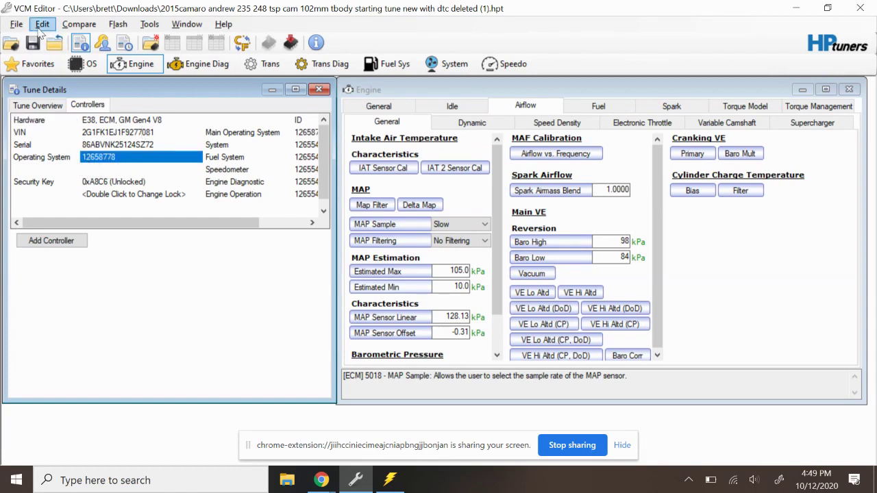
Load '15 Camaro 6.2M E38 - 12658778' from STOCK TUNE FILES\GM as the compare file
{"action": "key", "text": "ctrl+o"}
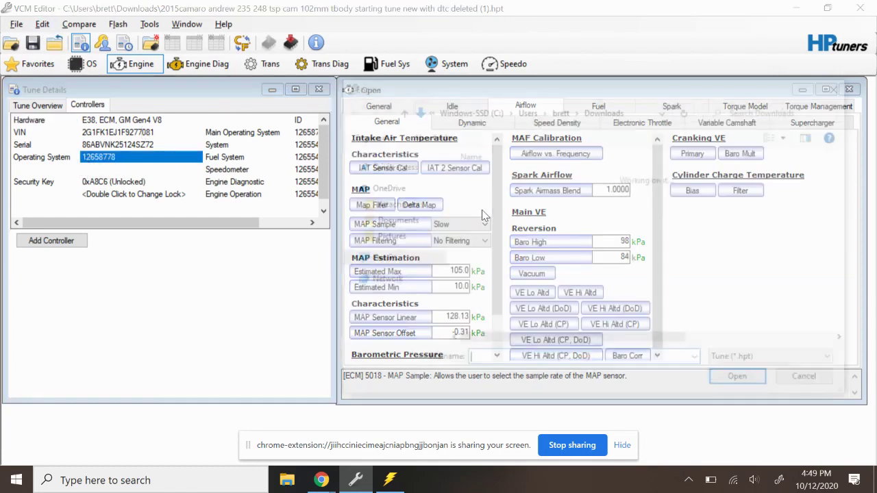
{"action": "scroll", "coordinate": [420, 203], "scroll_direction": "up", "scroll_amount": 3}
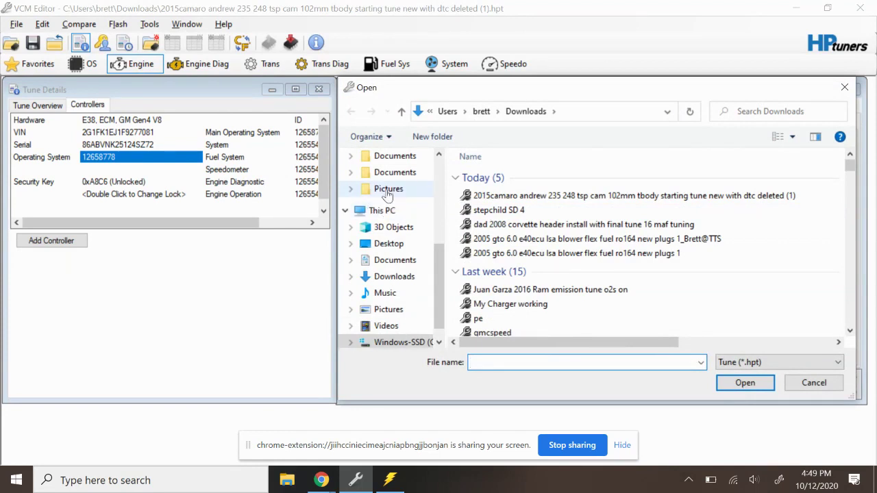
{"action": "left_click", "coordinate": [390, 172]}
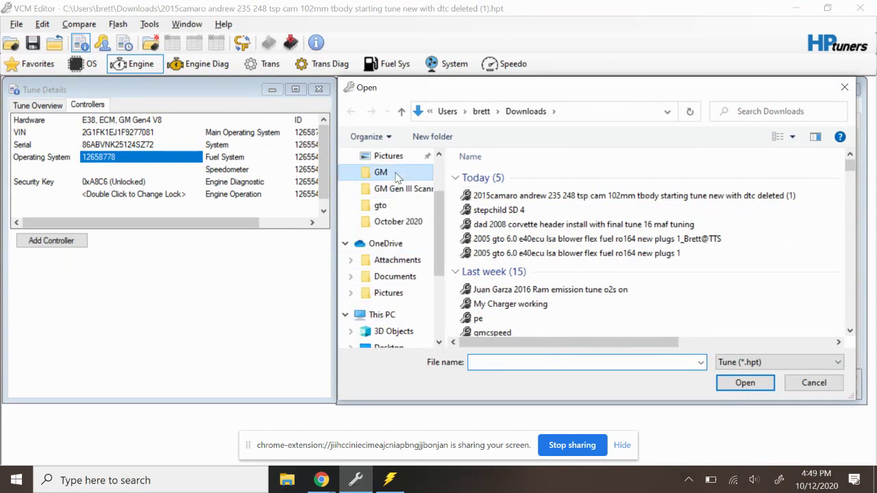
{"action": "left_click", "coordinate": [586, 223]}
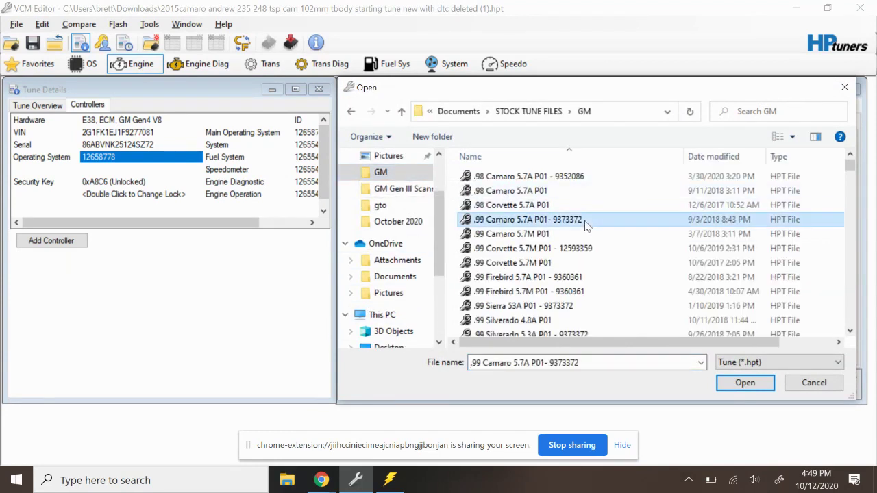
{"action": "type", "text": "15"}
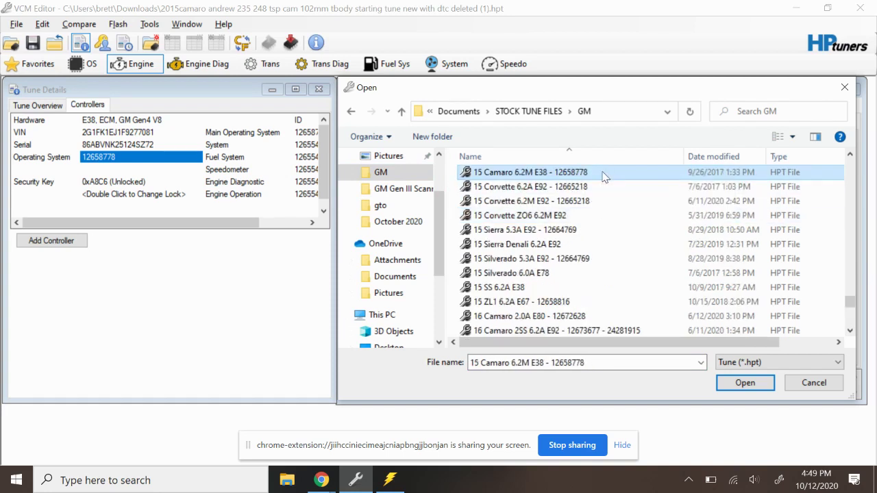
{"action": "left_click", "coordinate": [542, 171]}
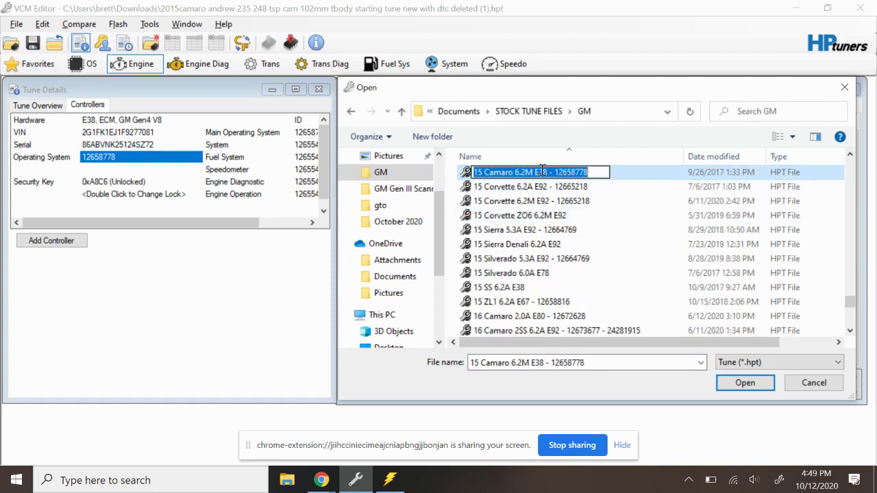
{"action": "left_click", "coordinate": [637, 178]}
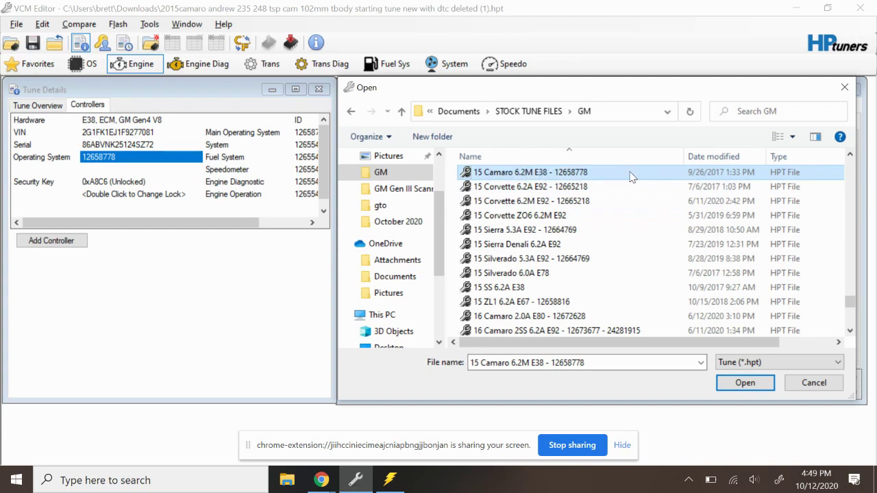
{"action": "double_click", "coordinate": [582, 174]}
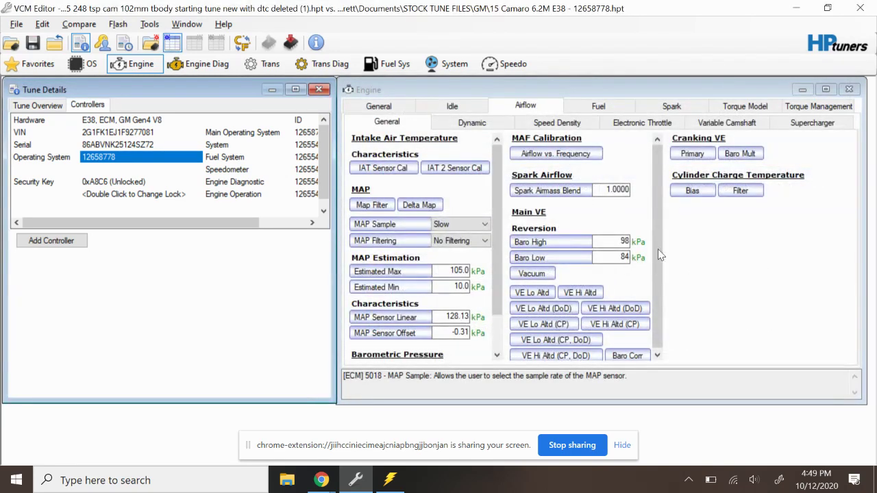
Open the Idle Overspeed P/N and Underspeed P/N spark tables and stack them vertically
{"action": "left_click", "coordinate": [673, 108]}
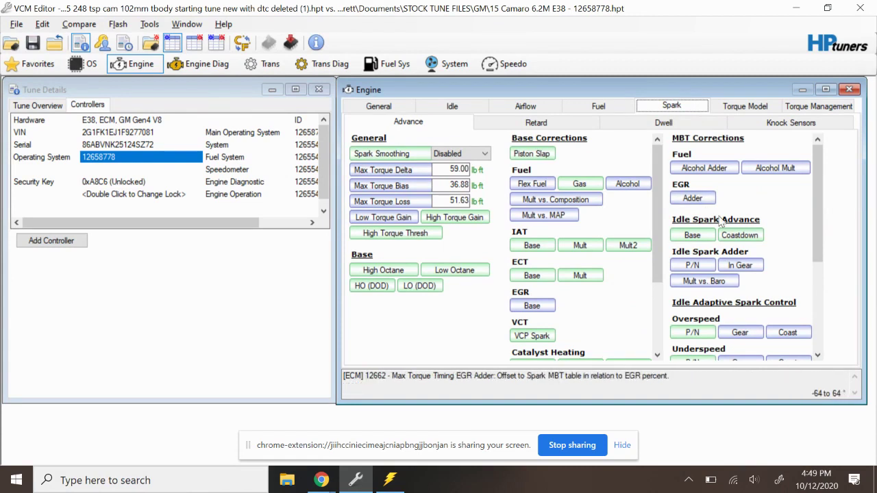
{"action": "scroll", "coordinate": [719, 221], "scroll_direction": "down", "scroll_amount": 4}
{"action": "scroll", "coordinate": [738, 230], "scroll_direction": "up", "scroll_amount": 2}
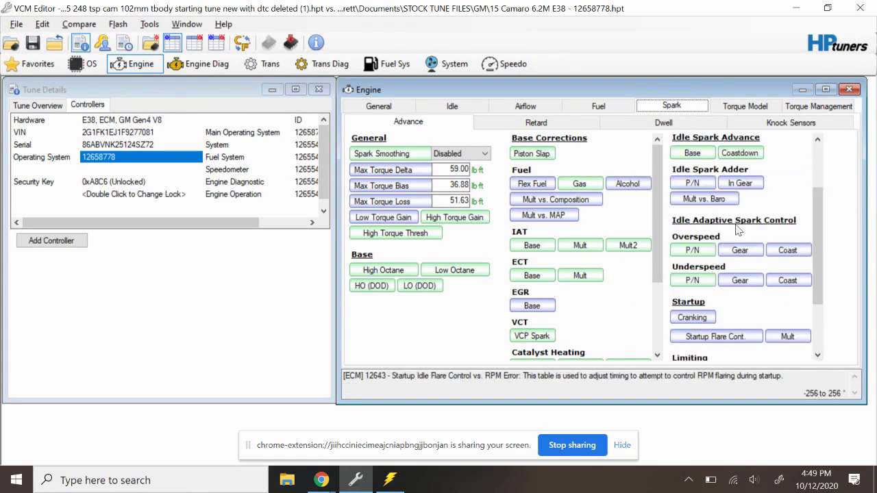
{"action": "left_click", "coordinate": [693, 250]}
{"action": "left_click", "coordinate": [693, 280]}
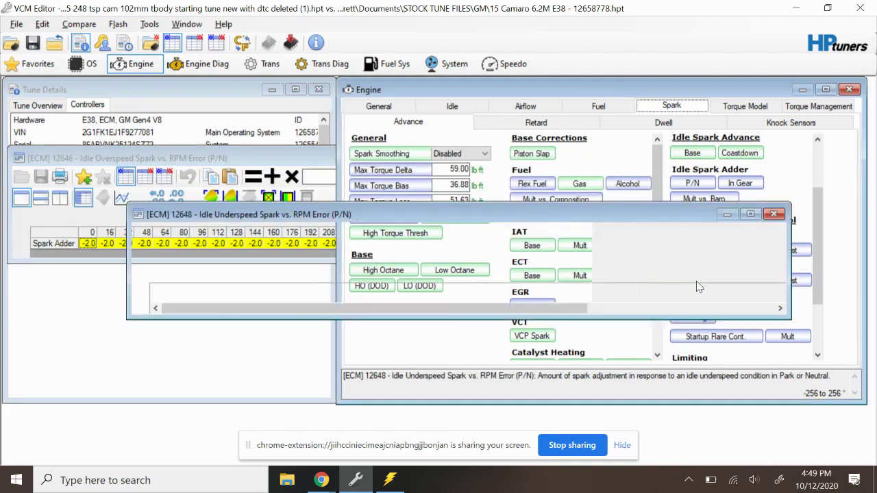
{"action": "left_click_drag", "start_coordinate": [531, 218], "coordinate": [432, 278]}
{"action": "left_click", "coordinate": [338, 177]}
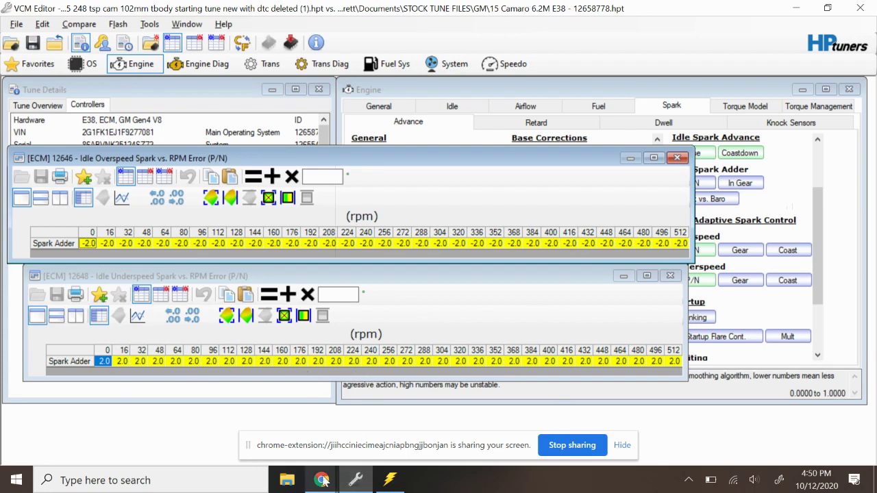
Download the customer's idle hunt log attachment from the Zendesk ticket
{"action": "mouse_move", "coordinate": [323, 482]}
{"action": "left_click", "coordinate": [168, 424]}
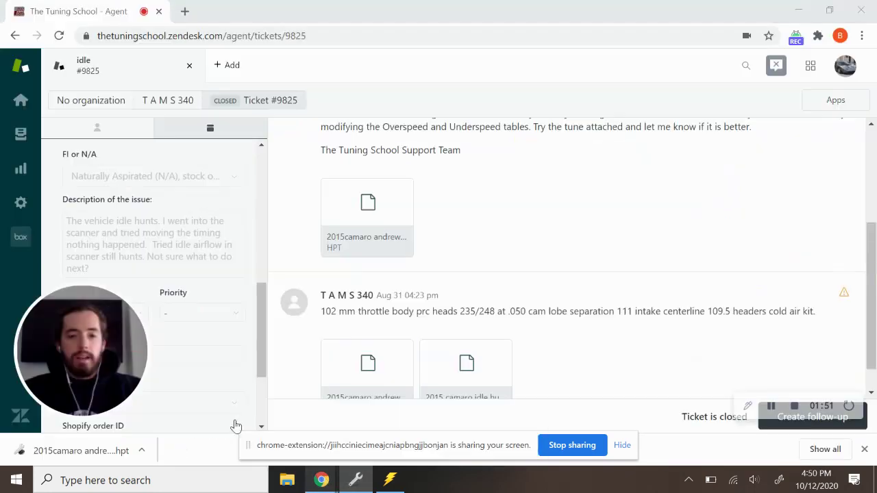
{"action": "left_click", "coordinate": [482, 375]}
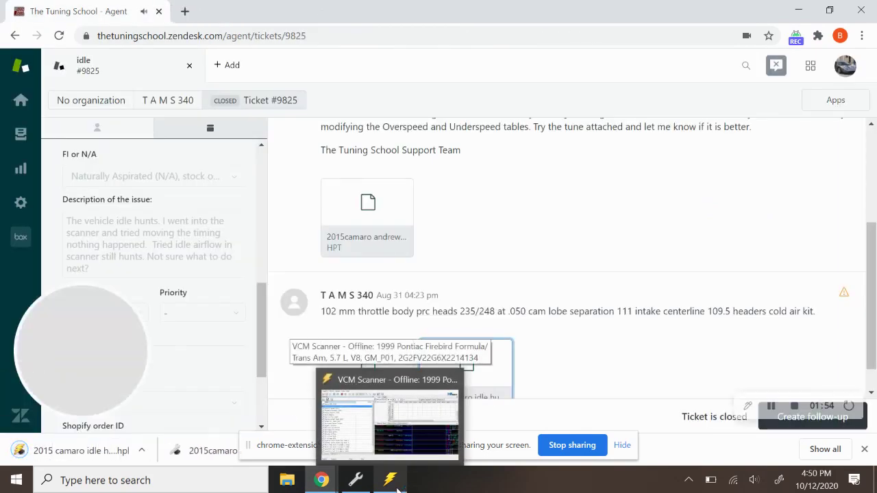
Open the 2015 camaro idle hunt (1) log in VCM Scanner and inspect the low-rpm dip
{"action": "left_click", "coordinate": [397, 489]}
{"action": "left_click", "coordinate": [11, 45]}
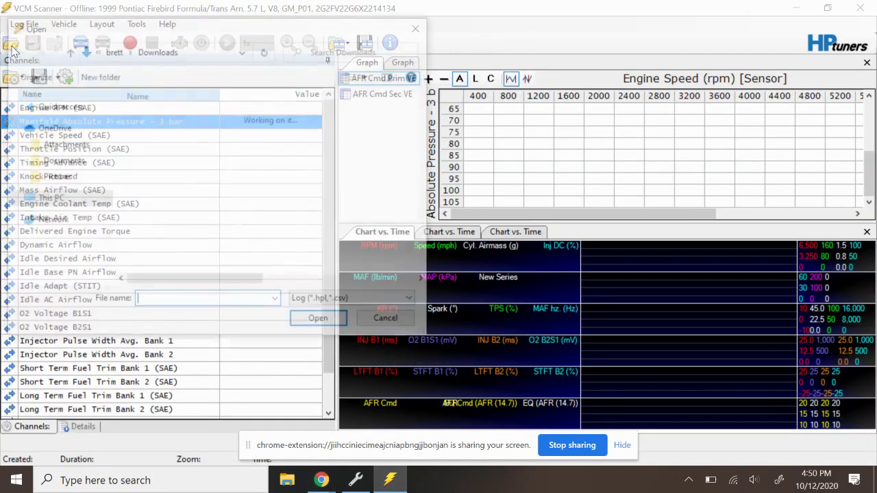
{"action": "double_click", "coordinate": [179, 135]}
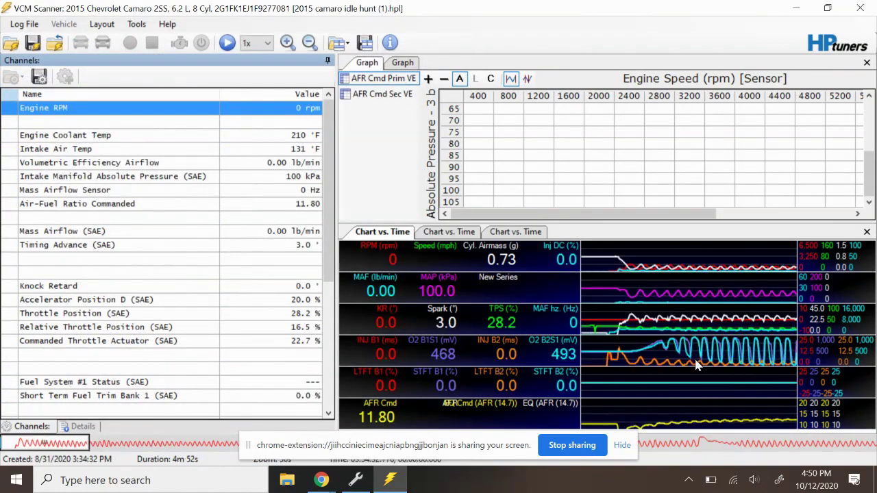
{"action": "scroll", "coordinate": [697, 365], "scroll_direction": "down", "scroll_amount": 10}
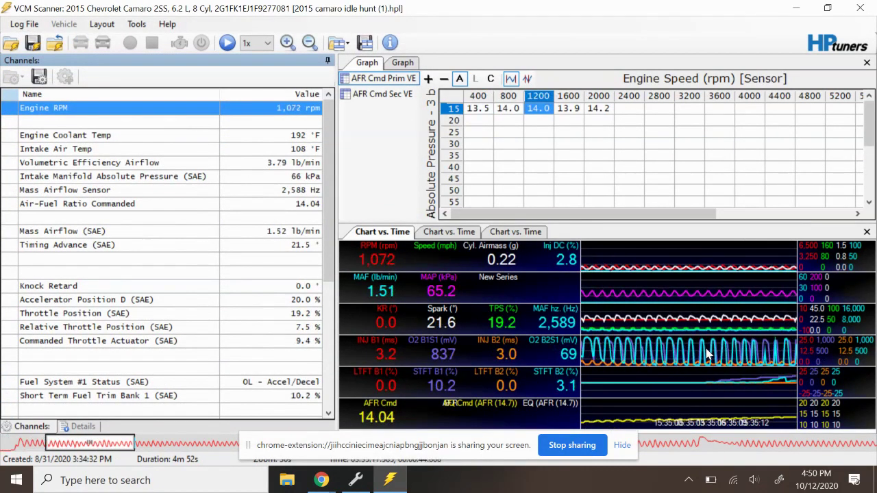
{"action": "scroll", "coordinate": [708, 354], "scroll_direction": "up", "scroll_amount": 2}
{"action": "scroll", "coordinate": [689, 350], "scroll_direction": "down", "scroll_amount": 3}
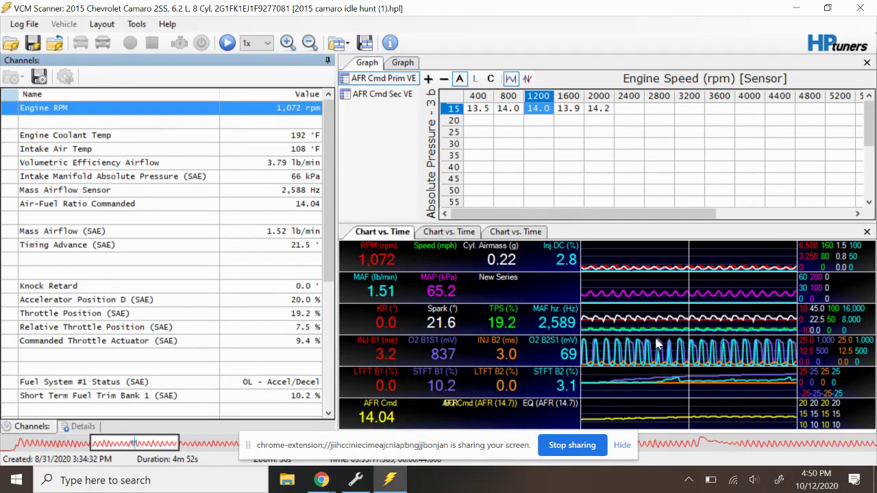
{"action": "left_click_drag", "start_coordinate": [622, 349], "coordinate": [740, 347]}
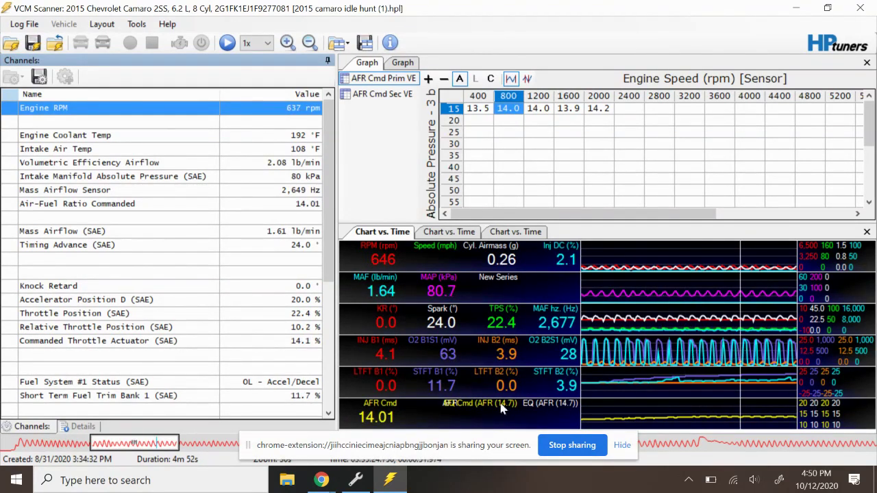
{"action": "left_click", "coordinate": [355, 481]}
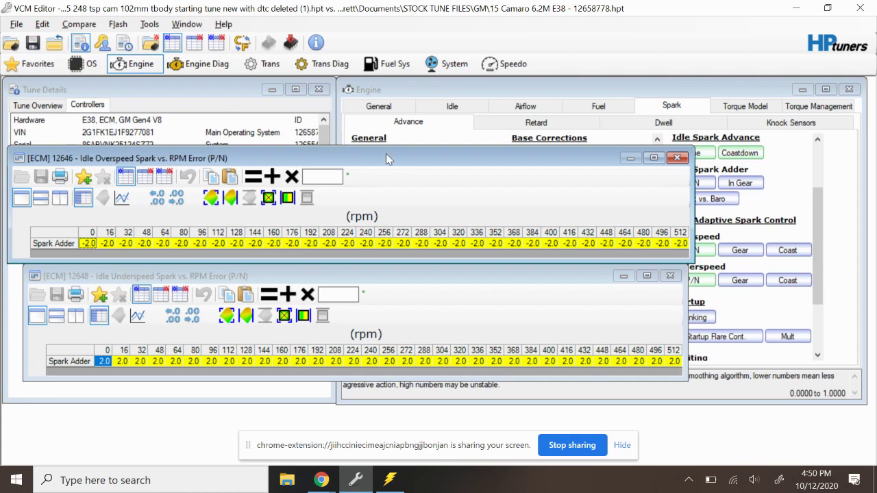
Nudge the Idle Overspeed Spark window, then bring back the scanner log showing 646 rpm
{"action": "left_click_drag", "start_coordinate": [387, 159], "coordinate": [407, 164]}
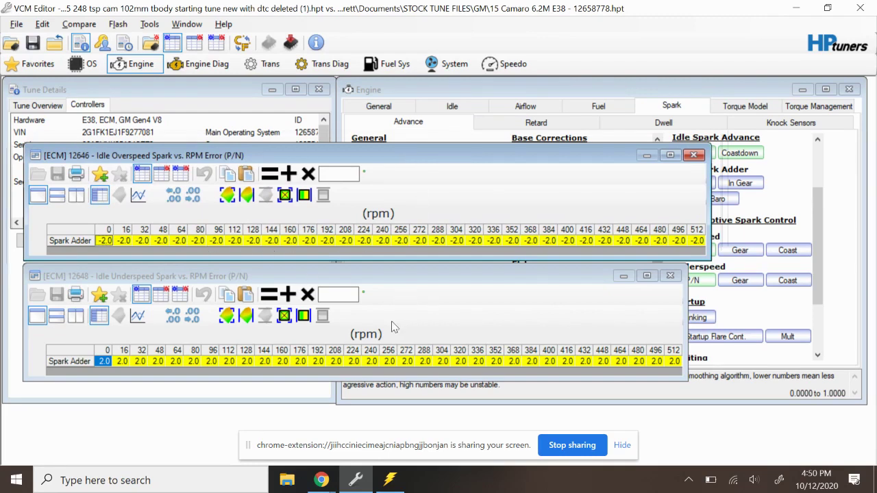
{"action": "key", "text": "alt+Tab"}
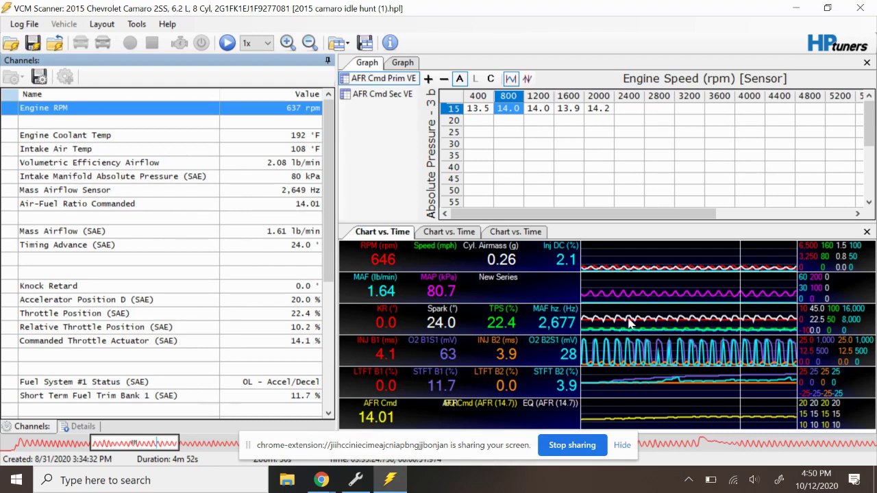
Enable Show Compare on the Idle Overspeed and Underspeed tables and adjust both windows
{"action": "left_click", "coordinate": [355, 479]}
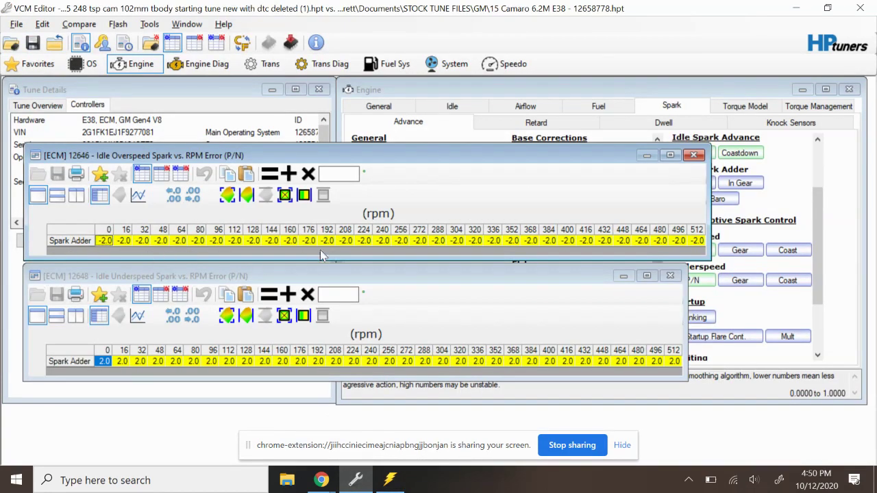
{"action": "left_click", "coordinate": [161, 174]}
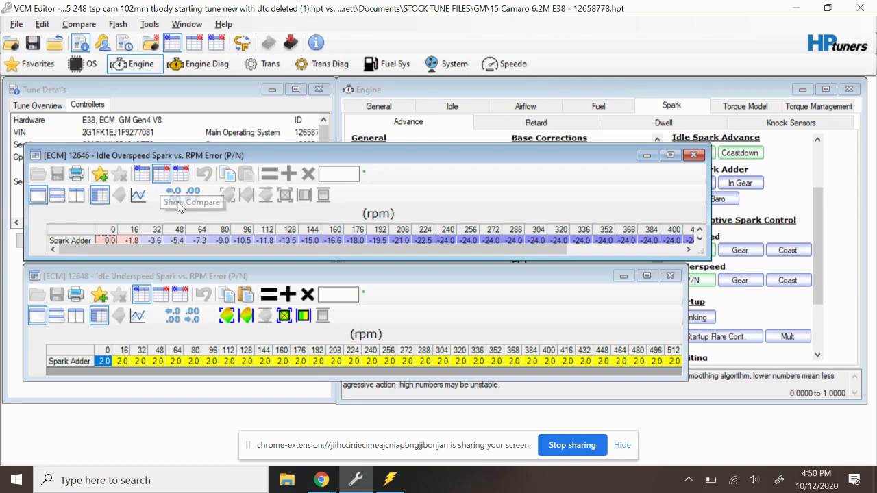
{"action": "left_click_drag", "start_coordinate": [325, 148], "coordinate": [328, 145]}
{"action": "left_click", "coordinate": [161, 295]}
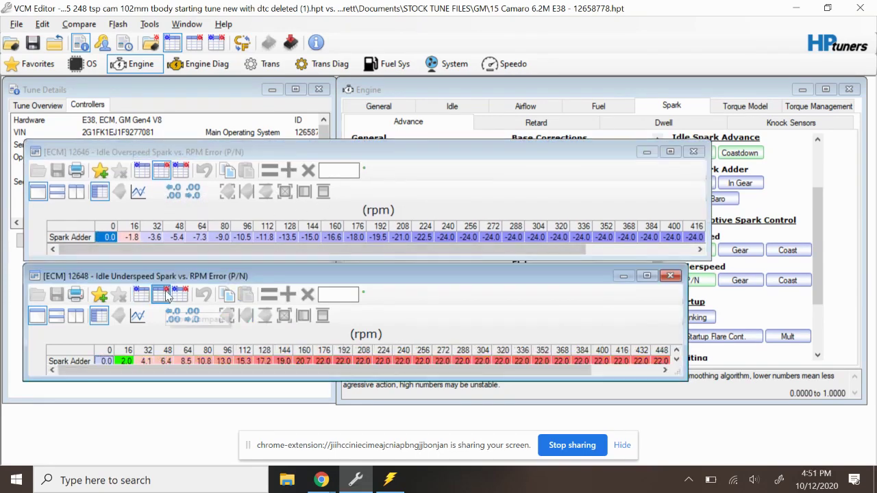
{"action": "left_click_drag", "start_coordinate": [278, 376], "coordinate": [278, 383]}
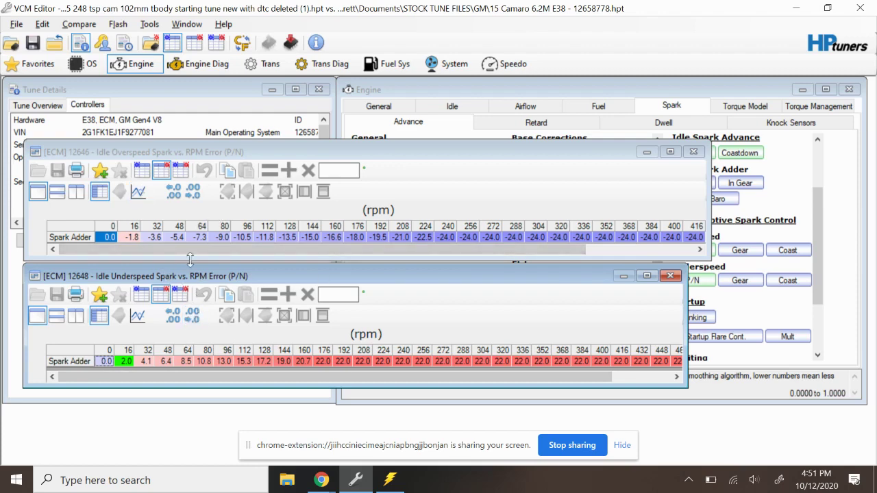
{"action": "left_click", "coordinate": [389, 481]}
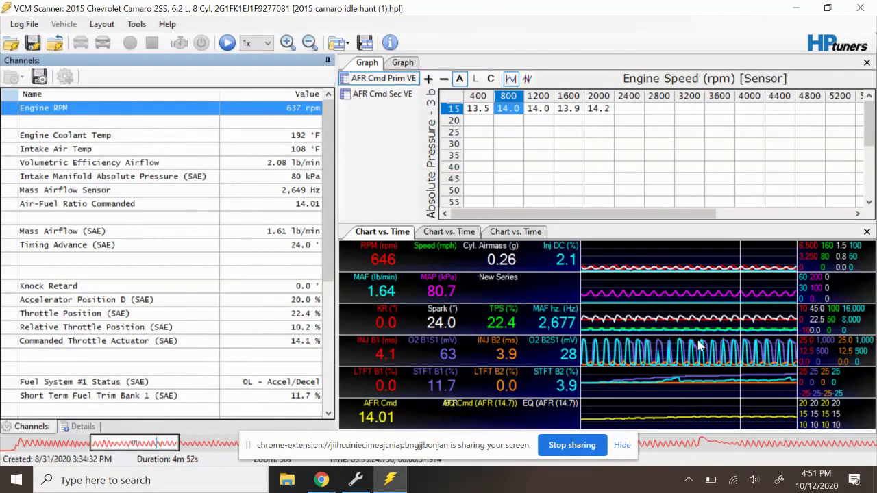
{"action": "scroll", "coordinate": [699, 345], "scroll_direction": "up", "scroll_amount": 2}
{"action": "left_click", "coordinate": [672, 338]}
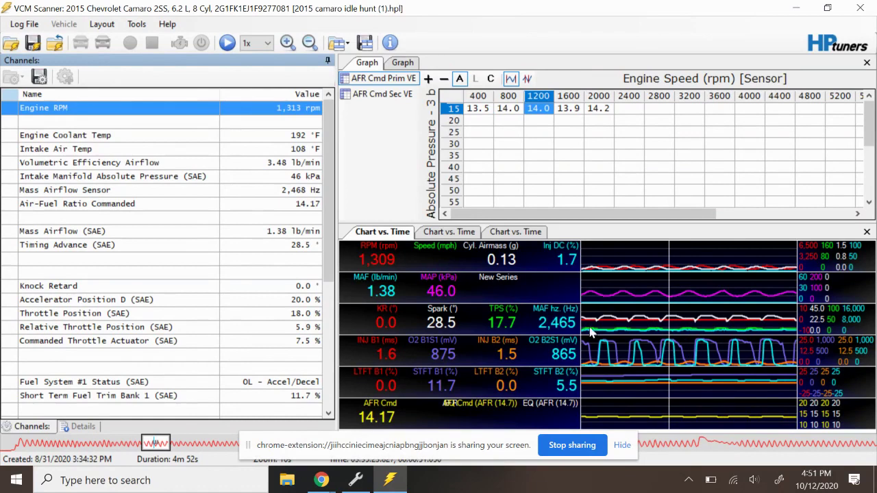
{"action": "left_click_drag", "start_coordinate": [670, 334], "coordinate": [775, 352]}
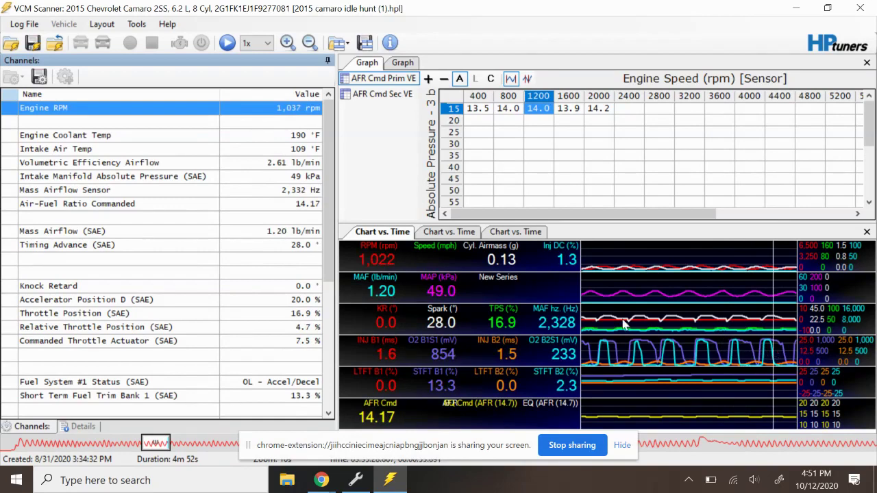
{"action": "scroll", "coordinate": [647, 322], "scroll_direction": "down", "scroll_amount": 2}
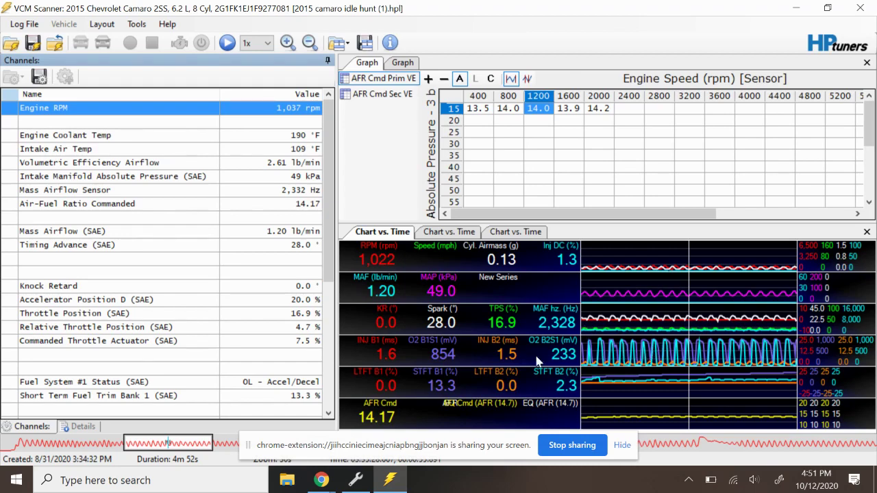
{"action": "left_click", "coordinate": [387, 396]}
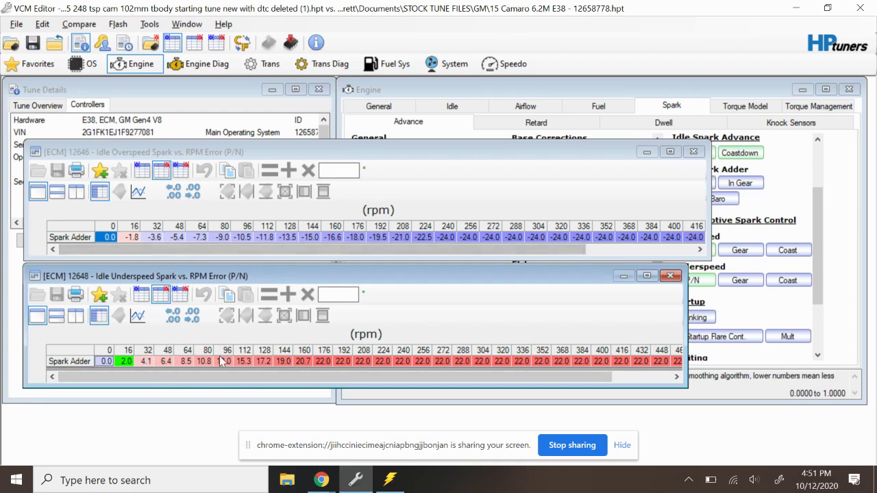
Set every Overspeed and Underspeed difference from stock to 0, then return both tables to normal view
{"action": "left_click", "coordinate": [180, 170]}
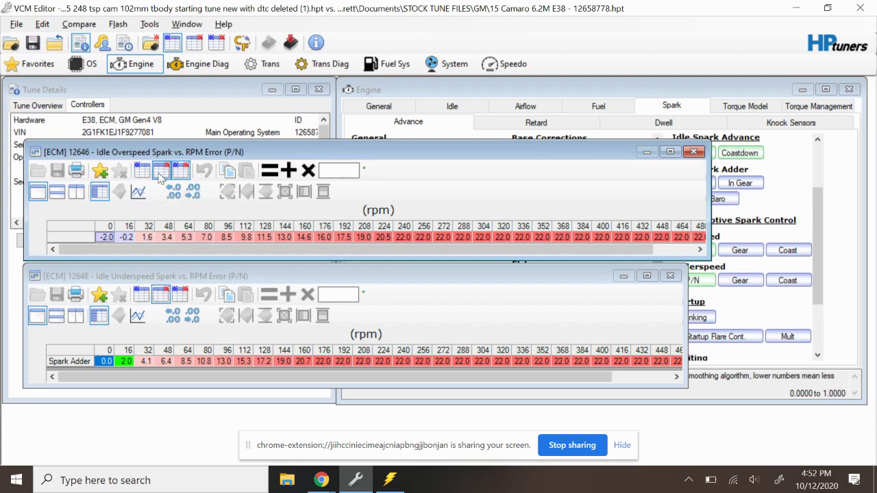
{"action": "left_click", "coordinate": [71, 228]}
{"action": "type", "text": "0"}
{"action": "key", "text": "Return"}
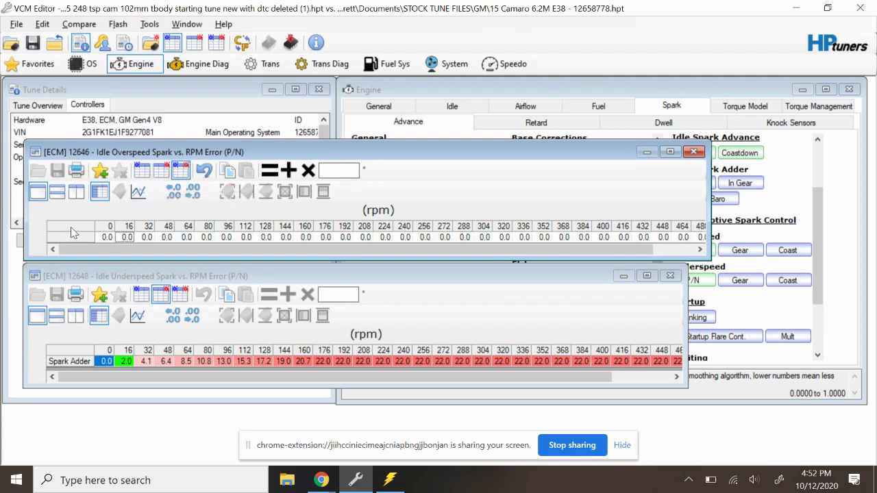
{"action": "left_click", "coordinate": [181, 294]}
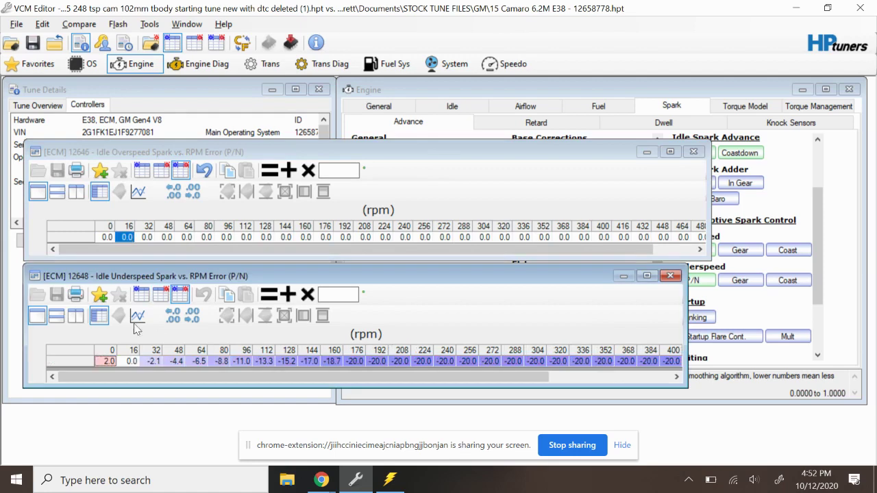
{"action": "left_click", "coordinate": [80, 360]}
{"action": "type", "text": "0"}
{"action": "key", "text": "Return"}
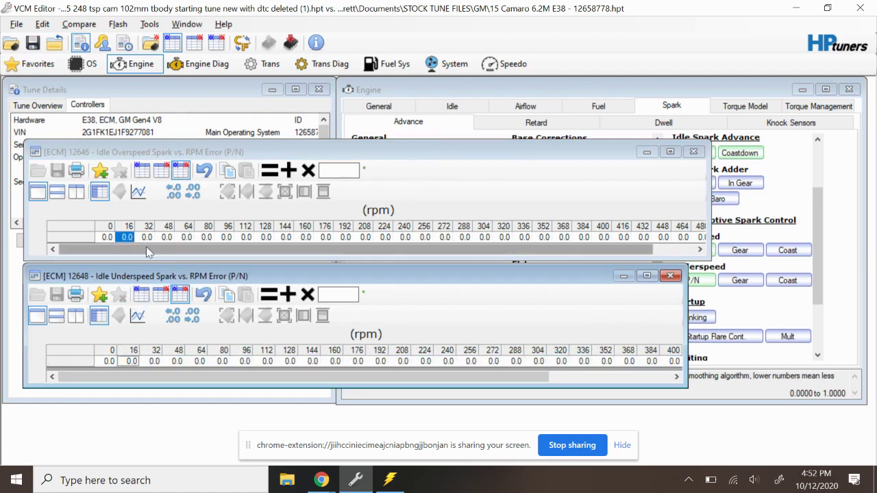
{"action": "left_click", "coordinate": [142, 170]}
{"action": "left_click", "coordinate": [139, 300]}
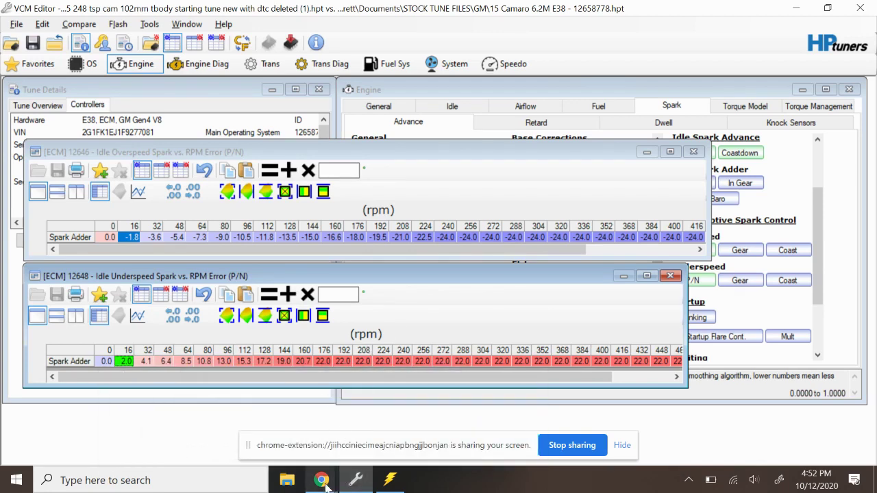
Switch back to the Tuning School Agent Chrome window showing the closed idle ticket
{"action": "mouse_move", "coordinate": [321, 480]}
{"action": "left_click", "coordinate": [226, 442]}
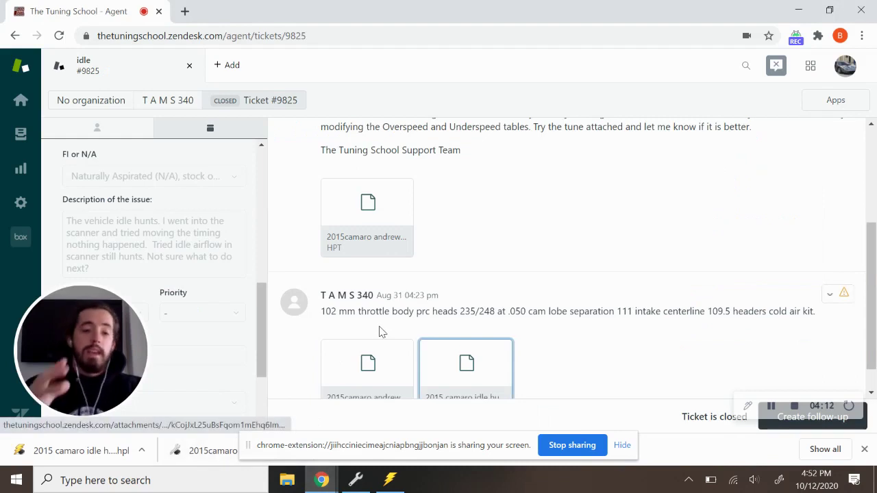